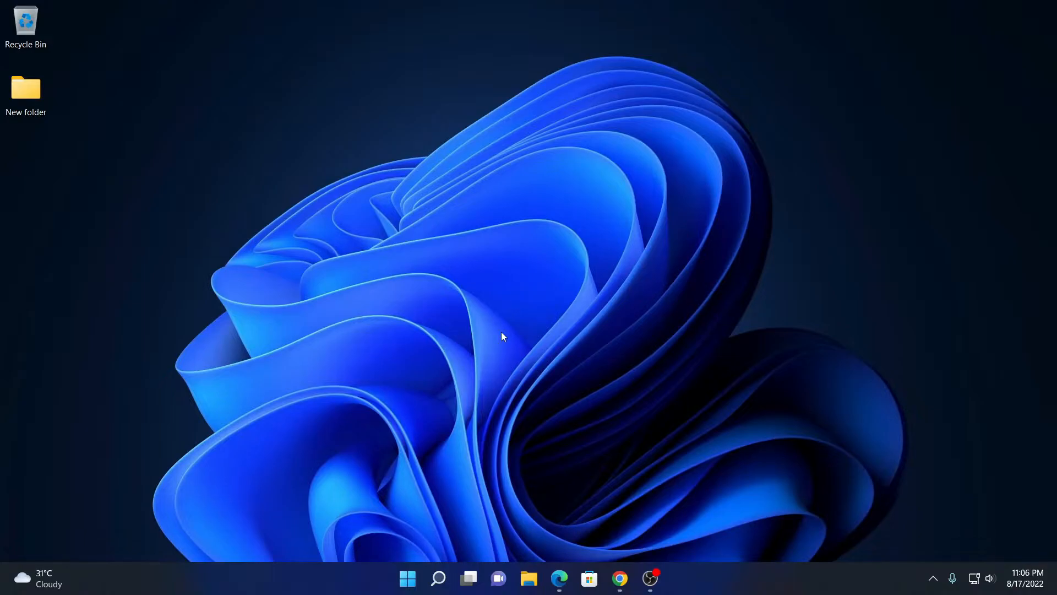
# - Search for 'cmd' from the taskbar to reach Command Prompt
pyautogui.click(439, 579)
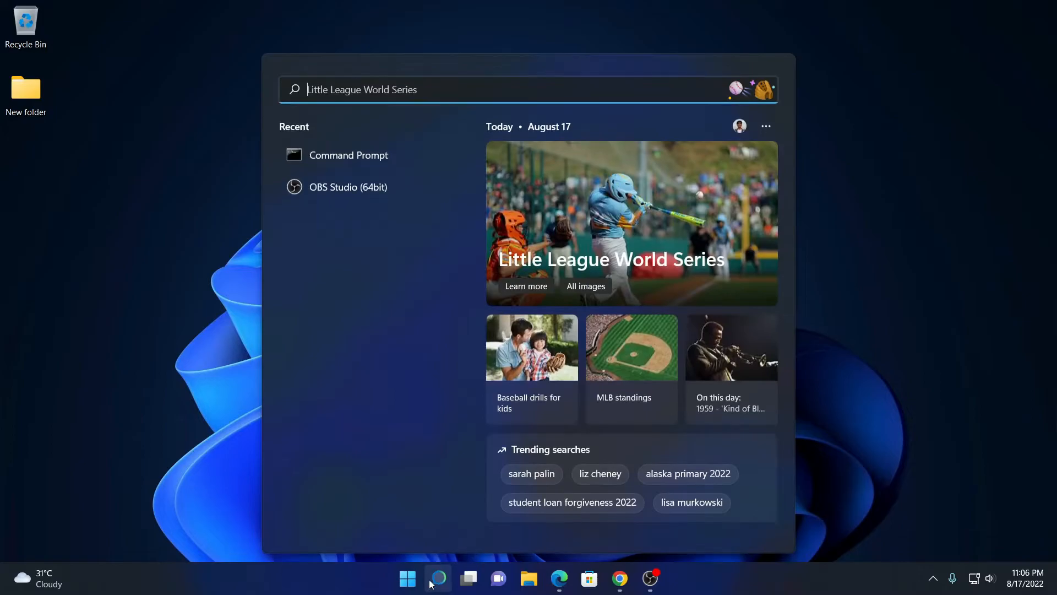
pyautogui.write('cmd')
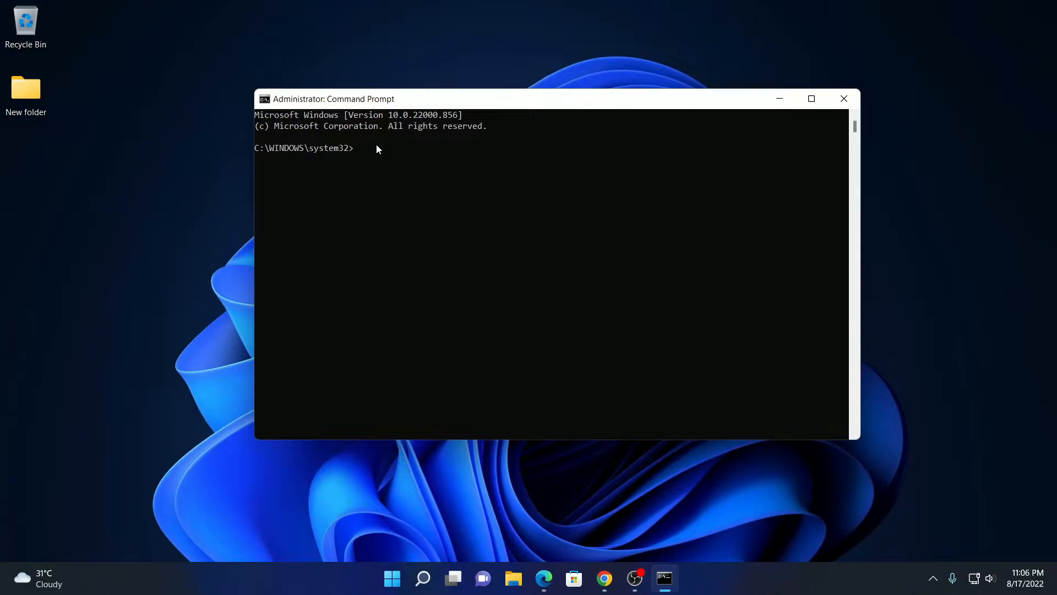
pyautogui.write('bcdedit /set {bootmgr} displaybootmenu yes')
# - Run bcdedit /set {bootmgr} displaybootmenu yes, highlight its success message, and show the desktop
pyautogui.press('Return')
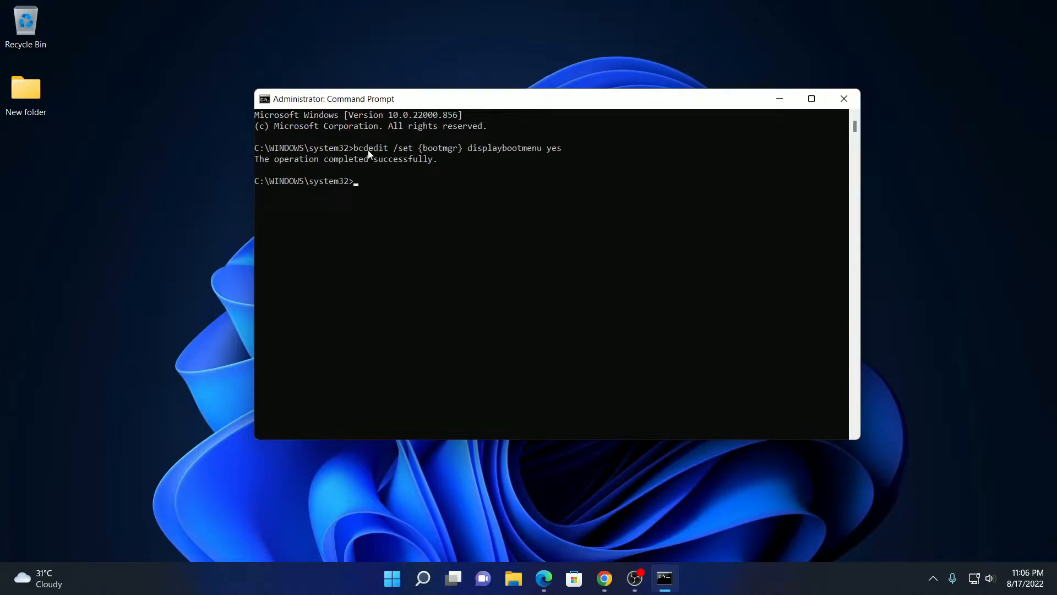
pyautogui.moveTo(353, 148)
pyautogui.mouseDown()
pyautogui.moveTo(479, 159)
pyautogui.moveTo(569, 151)
pyautogui.mouseUp()
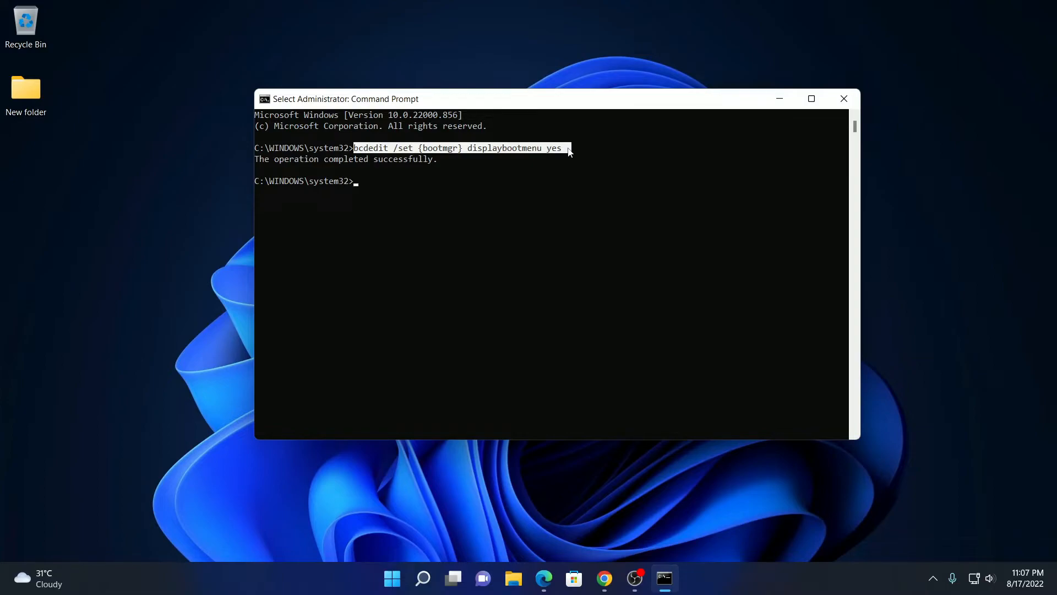
pyautogui.press('super+d')
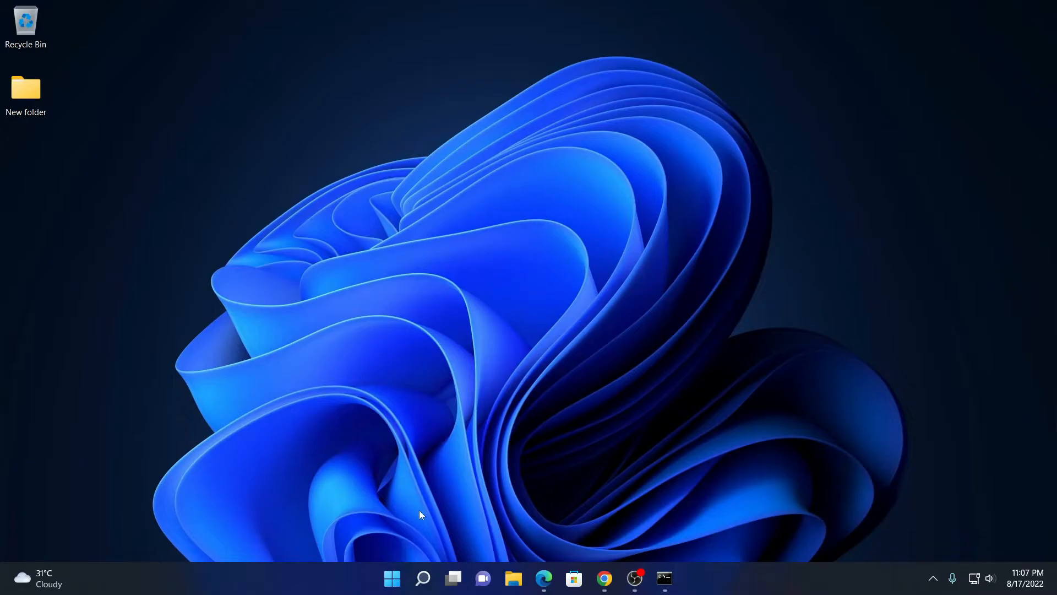
# - Reach Advanced system settings through Start > Settings > System > About
pyautogui.click(393, 578)
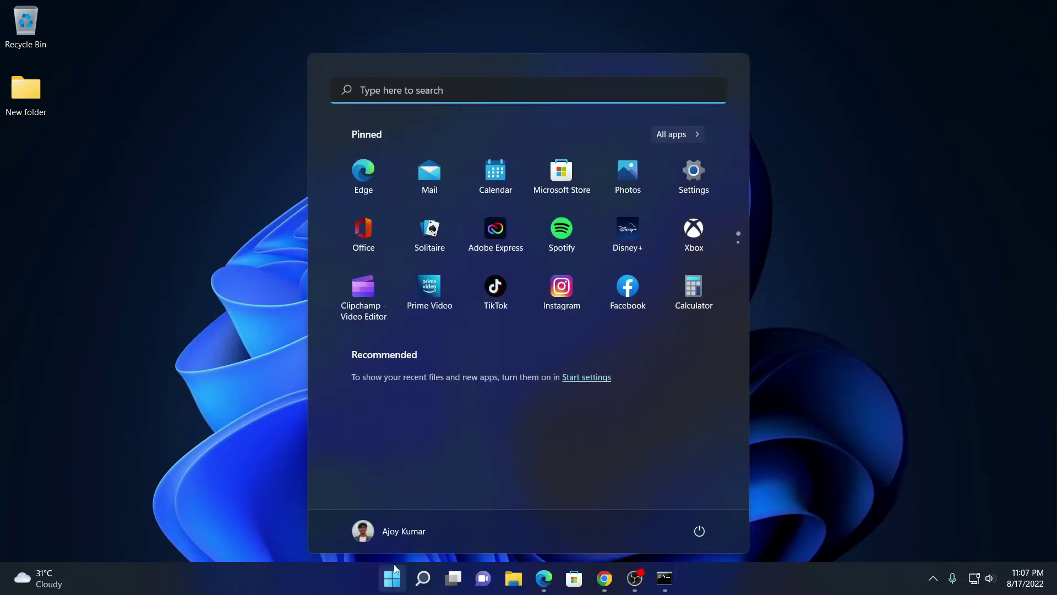
pyautogui.click(698, 181)
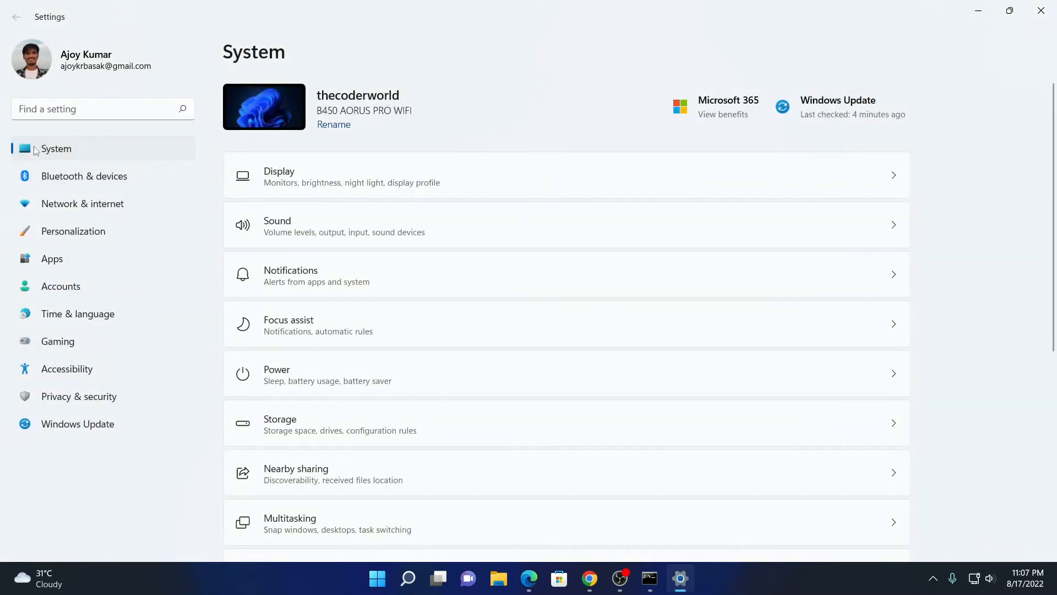
pyautogui.scroll(-5, 730, 259)
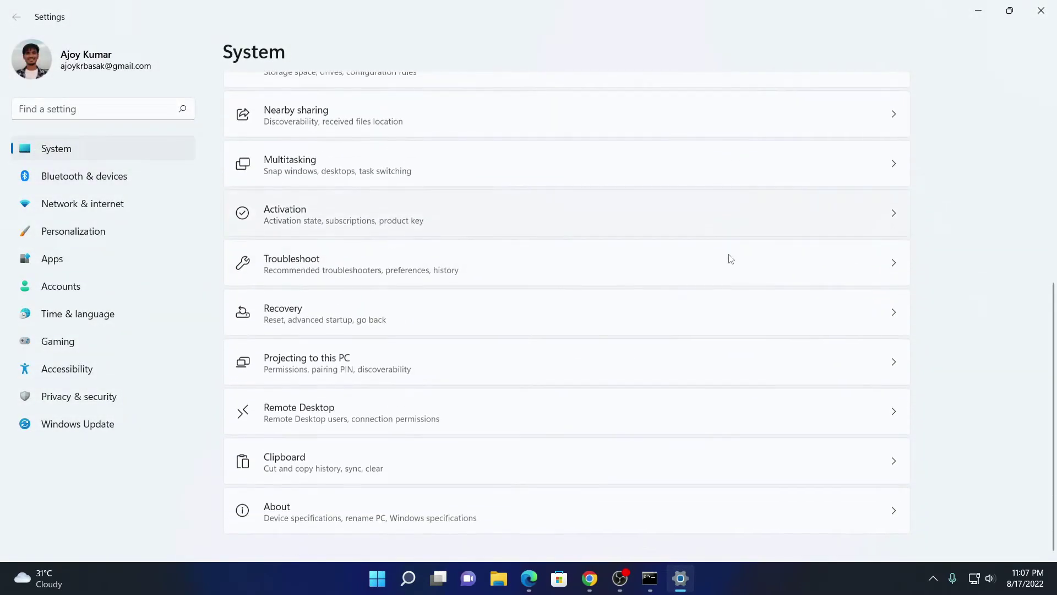
pyautogui.click(303, 528)
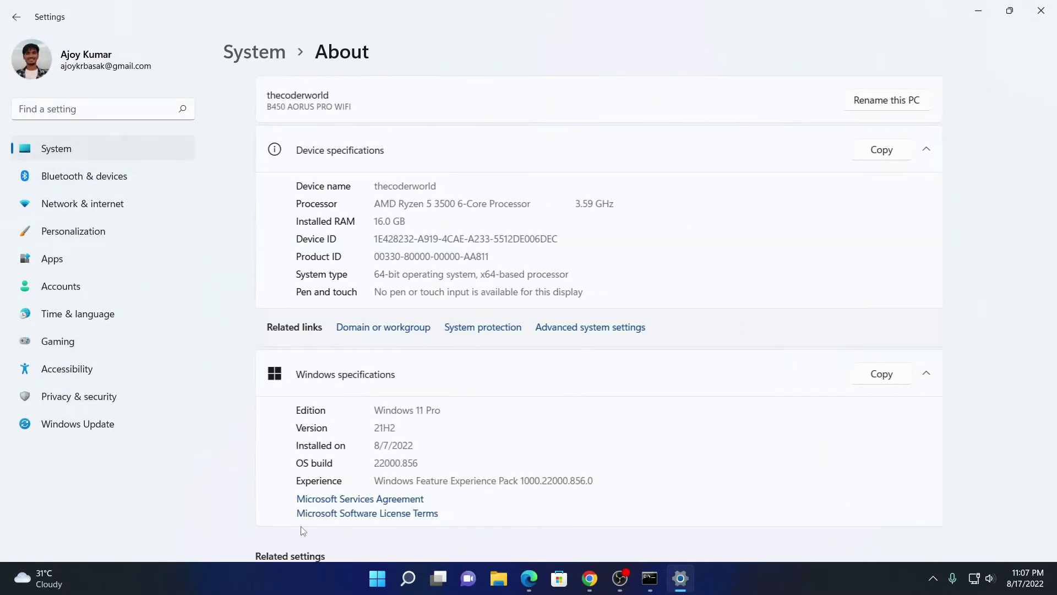
pyautogui.click(537, 333)
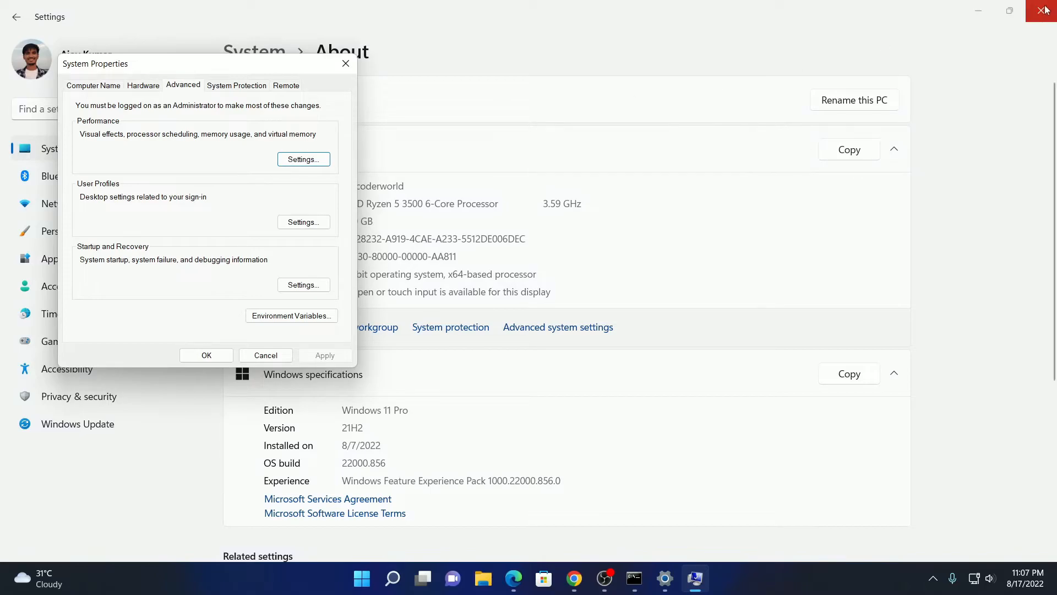
# - Confirm Startup and Recovery with Windows 11 as default and a 30-second OS list, closing both dialogs
pyautogui.click(977, 12)
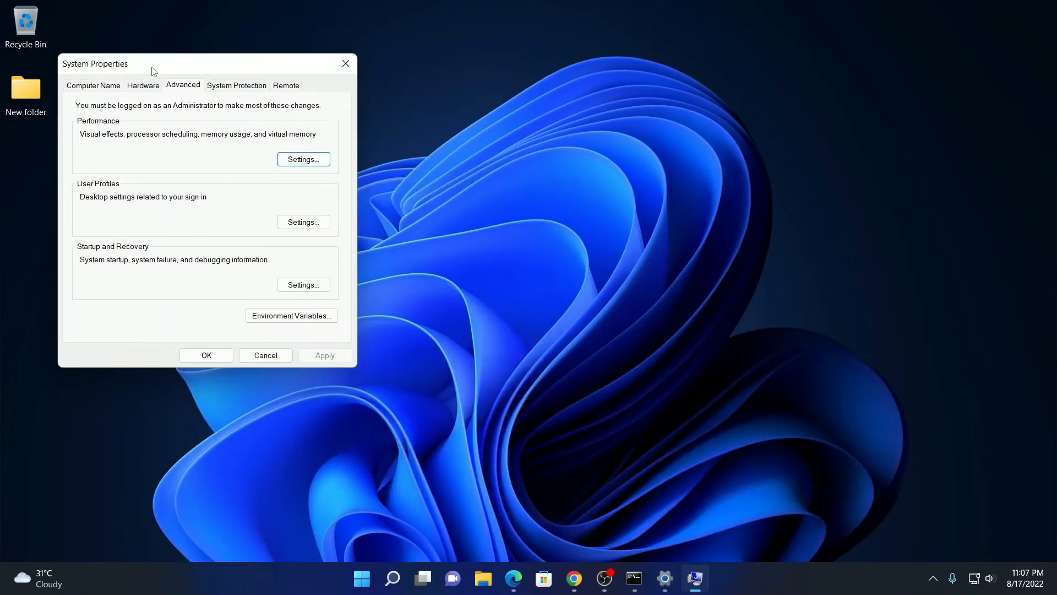
pyautogui.moveTo(151, 70); pyautogui.dragTo(256, 71)
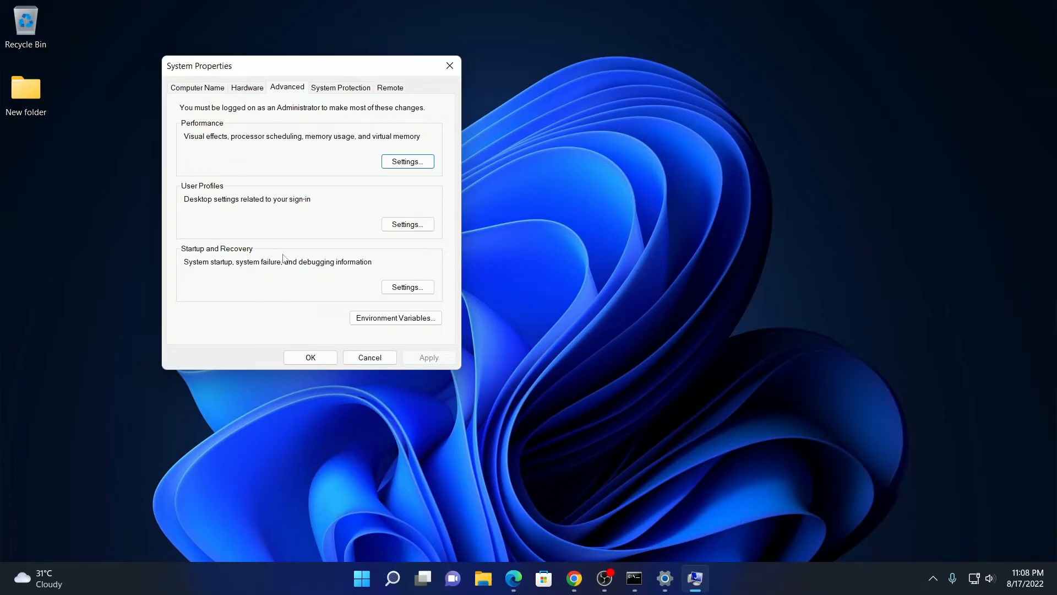
pyautogui.click(413, 292)
pyautogui.moveTo(266, 117)
pyautogui.mouseDown()
pyautogui.moveTo(508, 130)
pyautogui.moveTo(646, 107)
pyautogui.mouseUp()
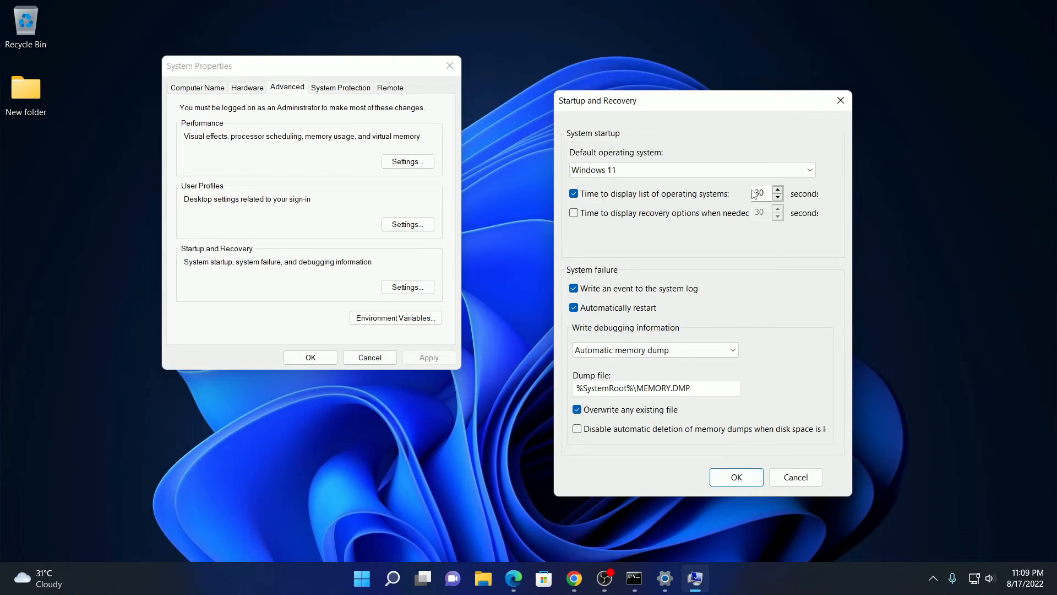
pyautogui.click(736, 477)
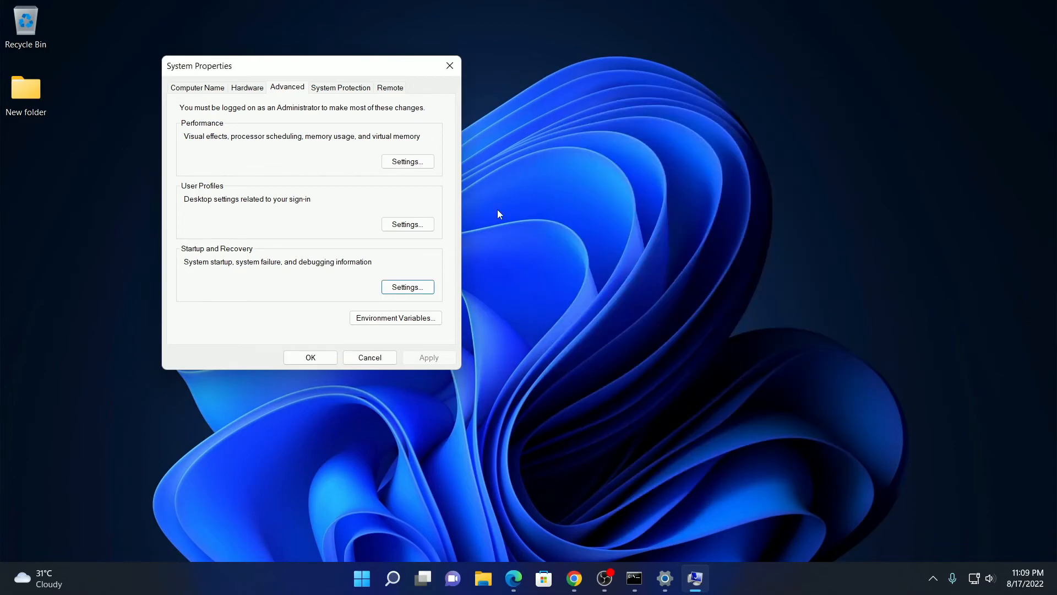
pyautogui.click(311, 357)
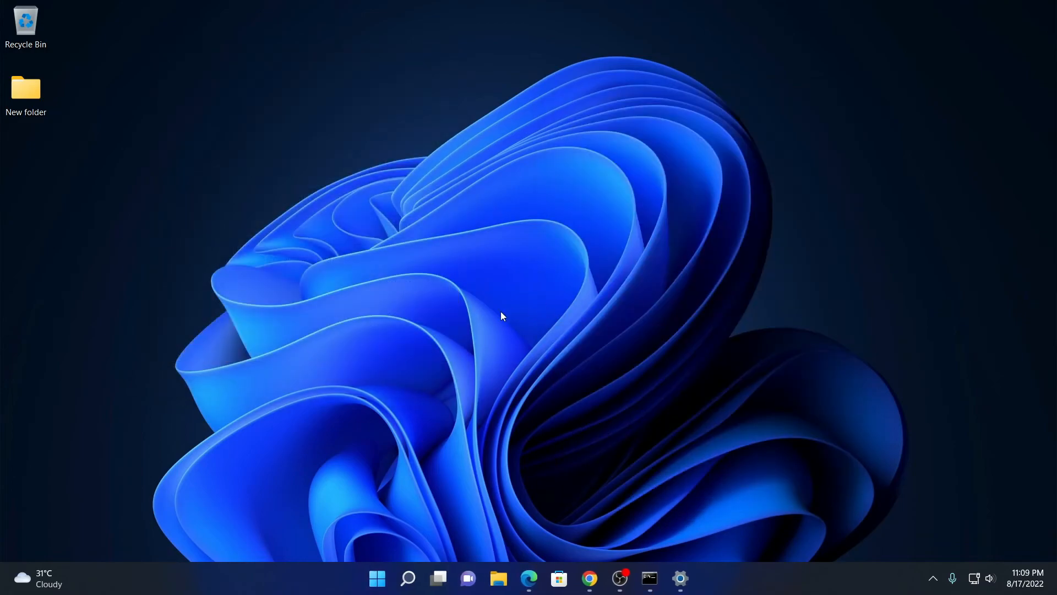